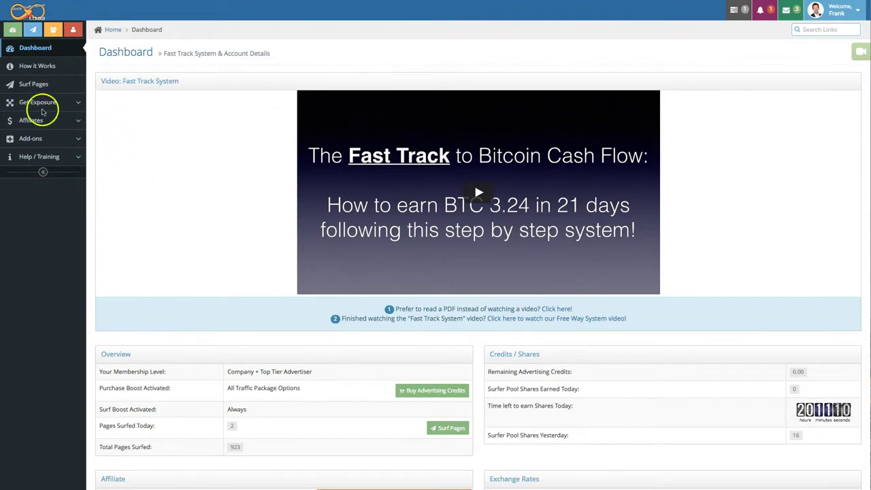
# - Expand Get Exposure and browse the Promote Pages, Text Ads and Banner Ads pages, ending on Promote Pages
pyautogui.click(78, 103)
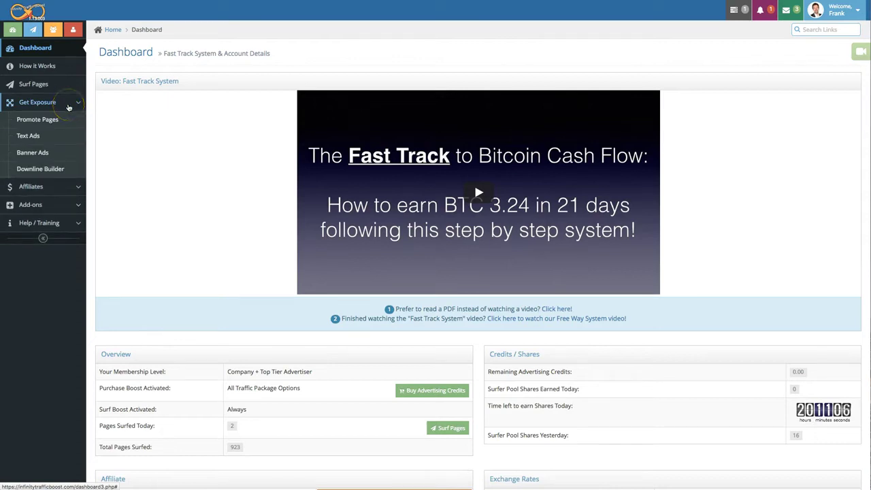
pyautogui.click(54, 122)
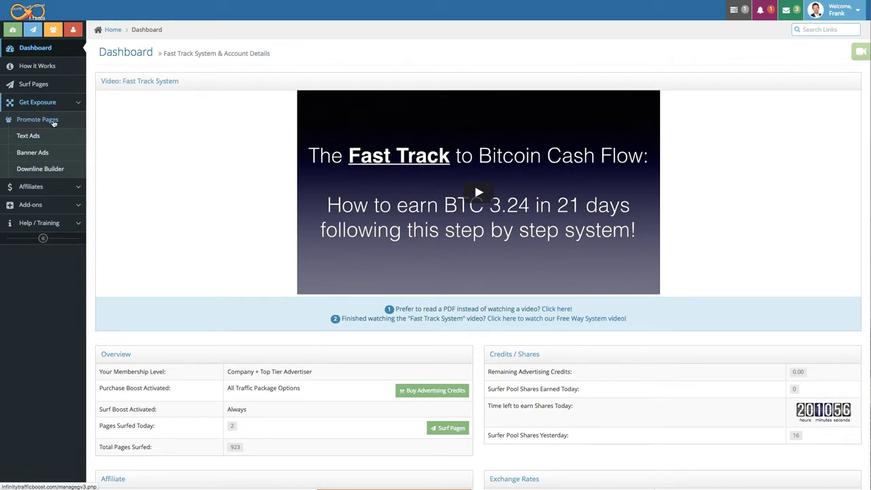
pyautogui.click(34, 137)
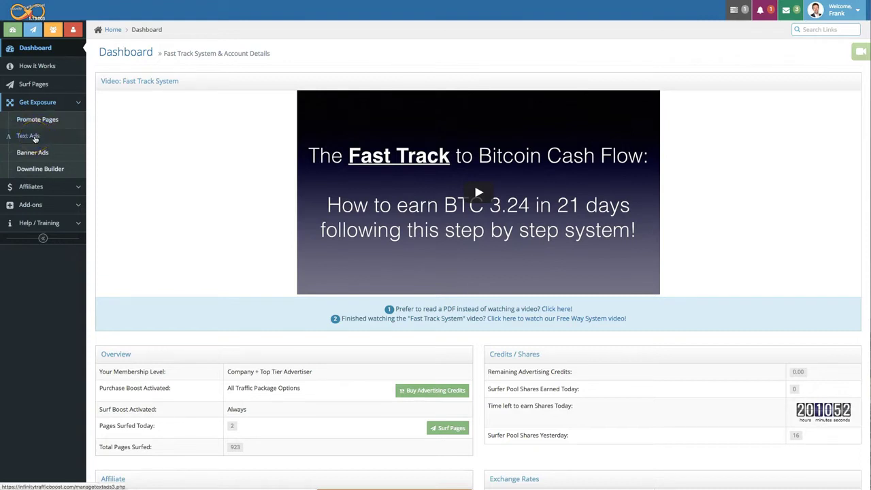
pyautogui.click(36, 155)
pyautogui.click(34, 155)
pyautogui.click(47, 117)
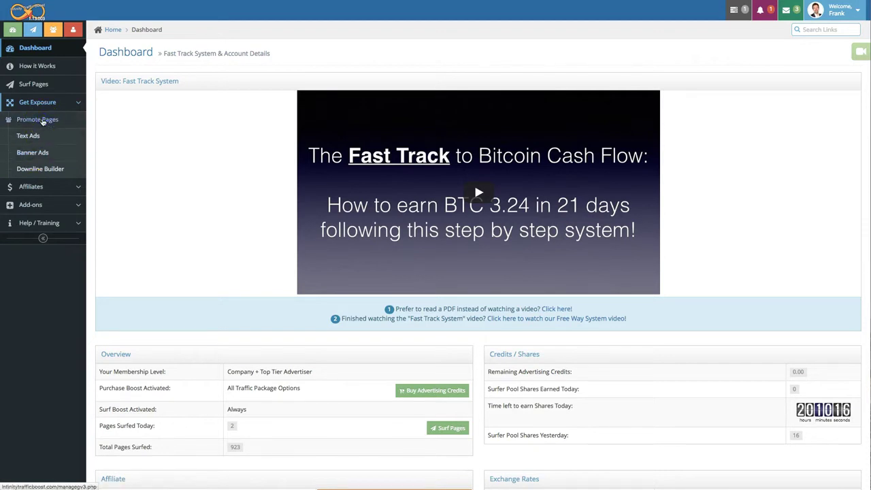
# - Scroll down to review the five advertising campaigns listed on Promote Pages
pyautogui.scroll(-3, 555, 302)
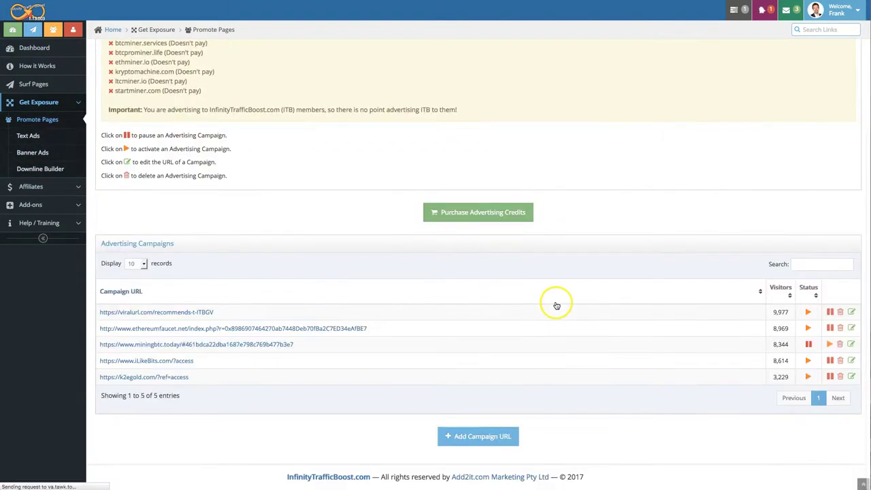
pyautogui.click(477, 439)
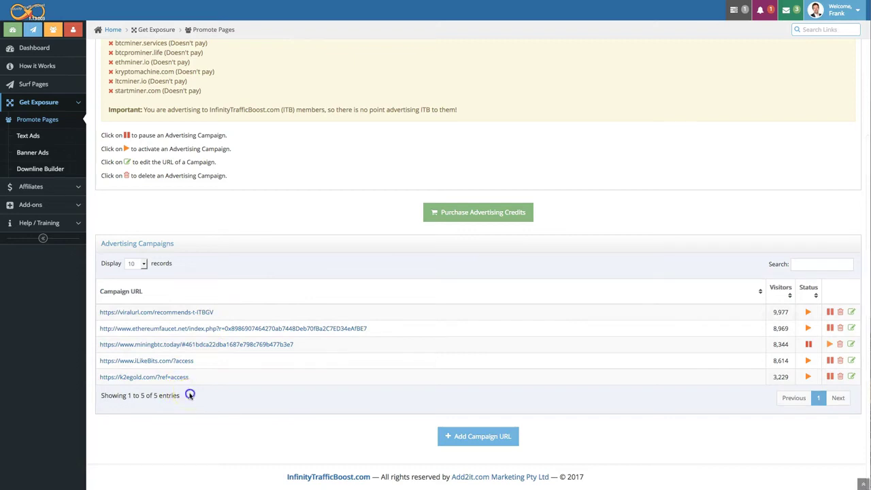
pyautogui.doubleClick(190, 395)
pyautogui.click(189, 400)
# - Look at the Add-ons credit purchase page, then bring up the Add Campaign URL form
pyautogui.click(77, 207)
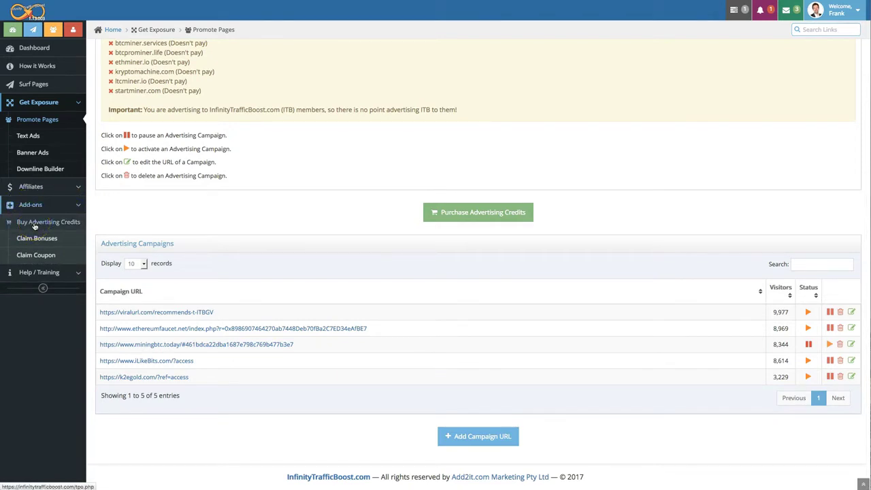
pyautogui.click(50, 224)
pyautogui.click(484, 437)
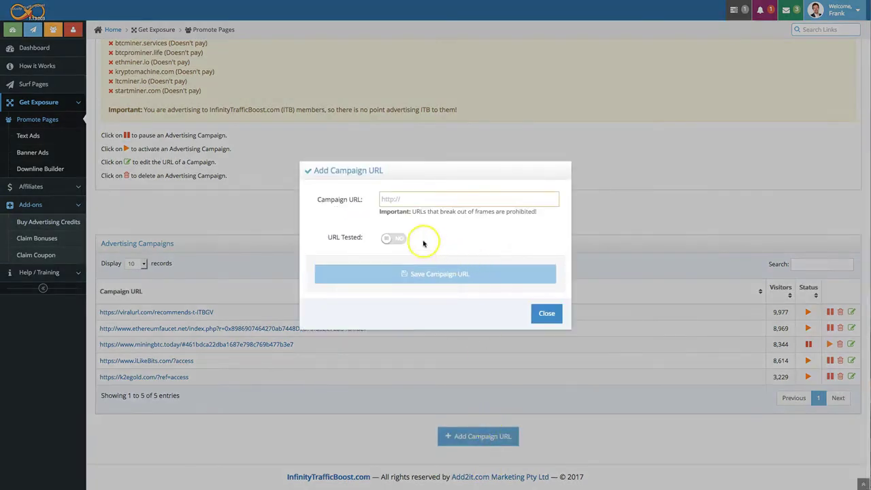
pyautogui.click(403, 198)
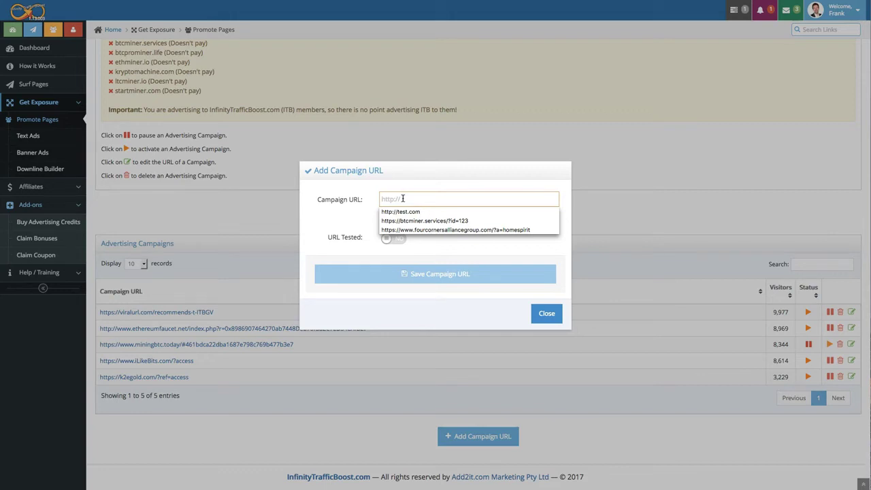
pyautogui.write('http://')
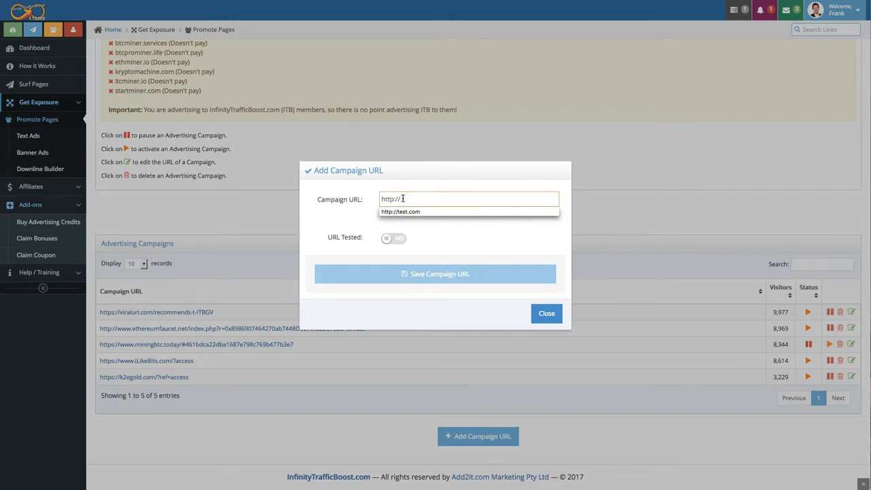
pyautogui.write('add2it.com')
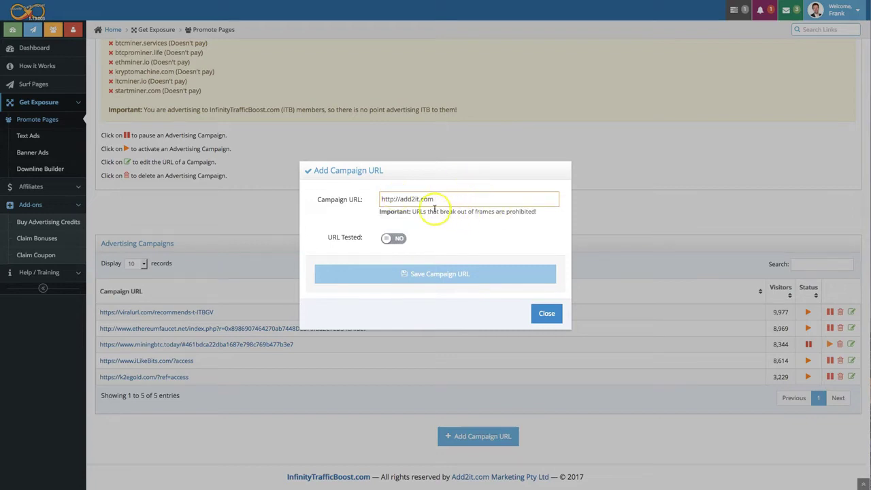
pyautogui.click(391, 241)
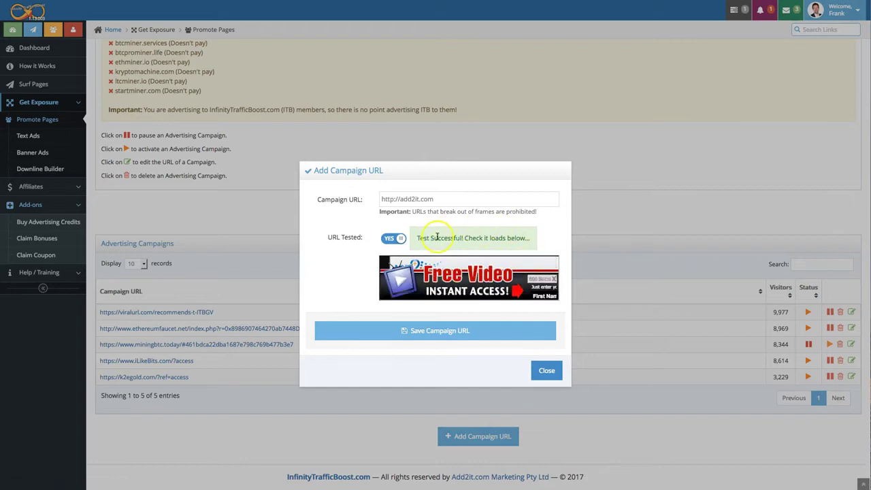
pyautogui.click(431, 337)
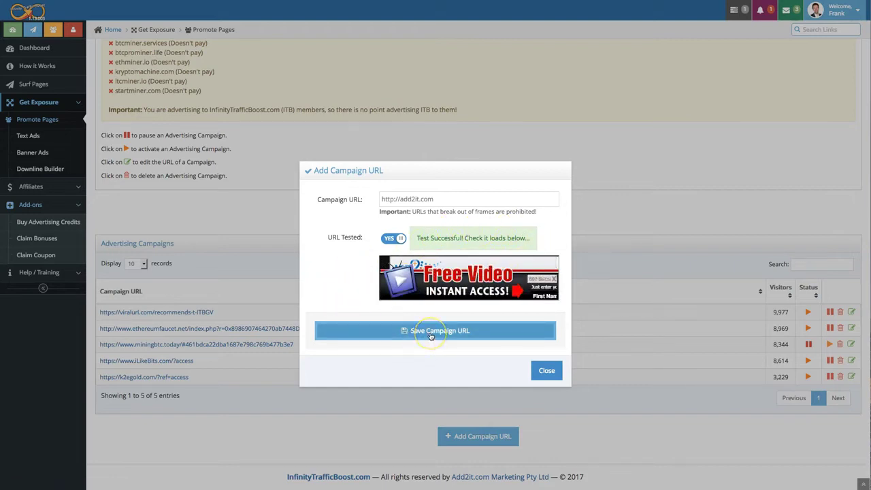
pyautogui.click(404, 198)
pyautogui.moveTo(401, 199); pyautogui.dragTo(444, 198)
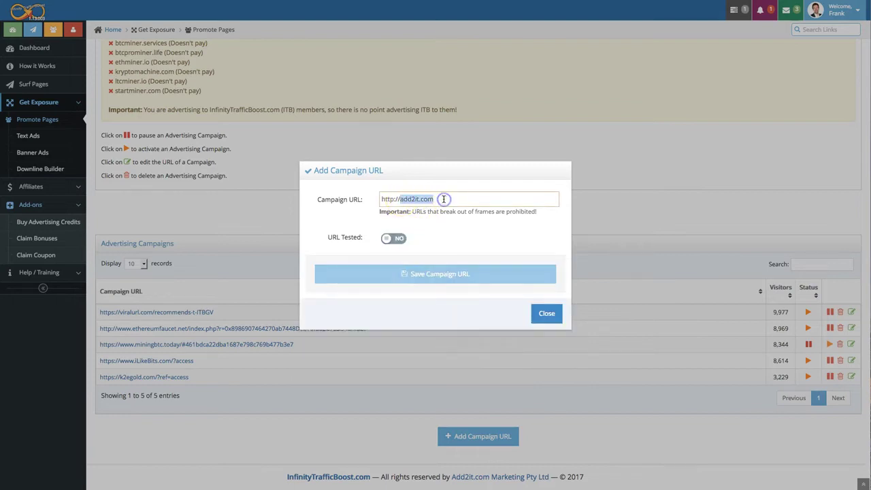
pyautogui.write('google')
pyautogui.click(395, 240)
pyautogui.click(433, 197)
pyautogui.click(397, 243)
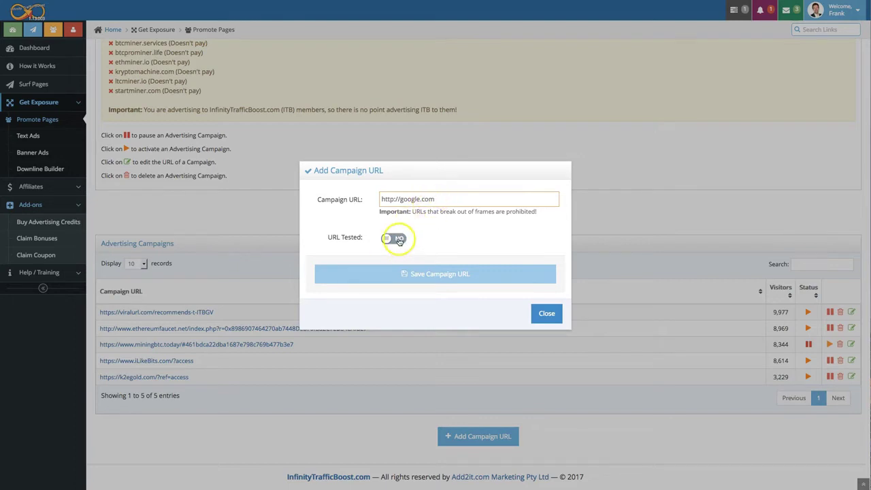
pyautogui.click(398, 242)
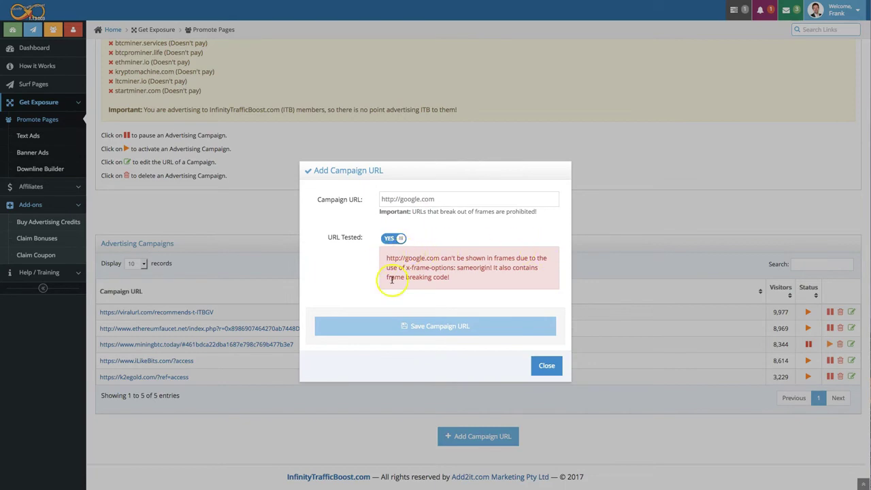
pyautogui.click(543, 371)
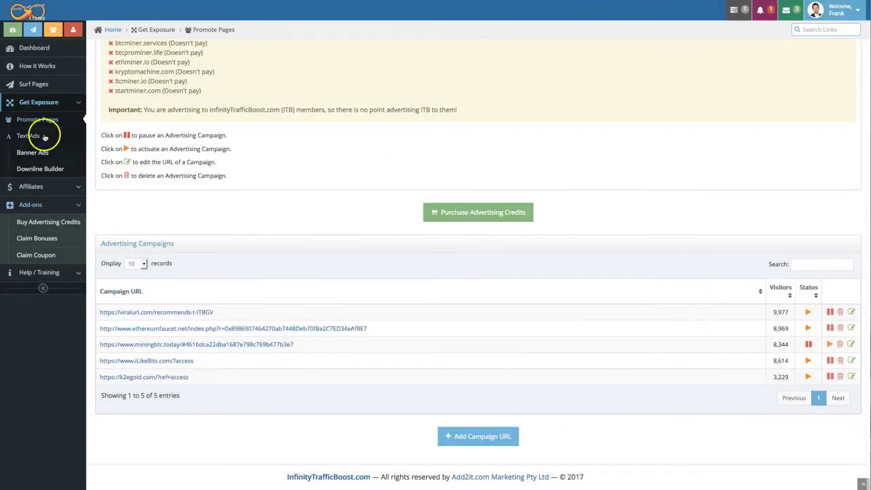
# - Go to Text Ads and look over text ad #1's target URL and ad copy
pyautogui.click(30, 135)
pyautogui.scroll(-3, 543, 275)
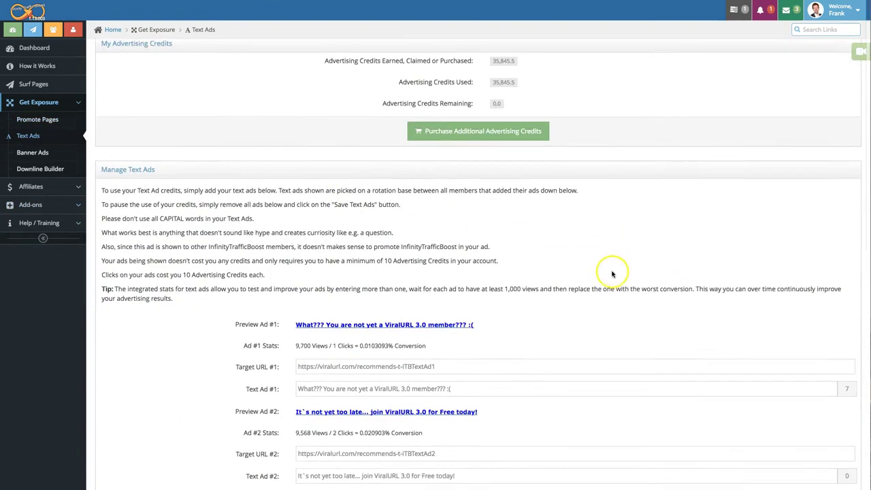
pyautogui.scroll(-1, 532, 275)
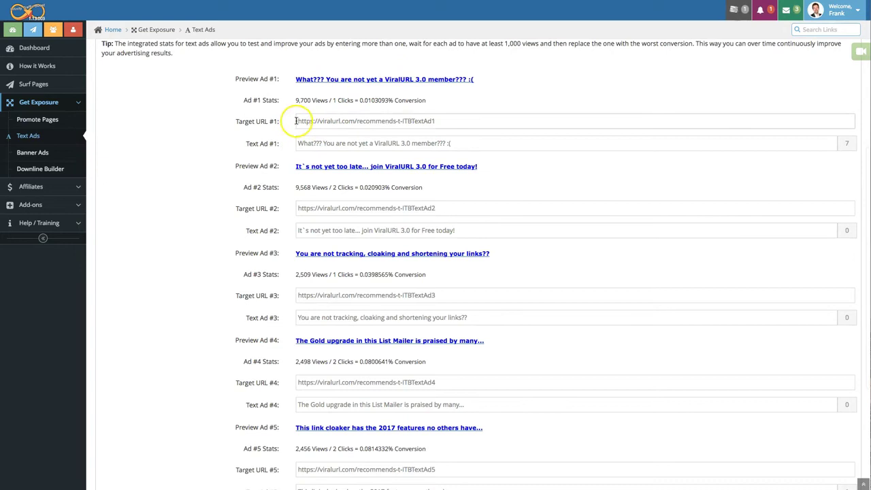
pyautogui.moveTo(294, 121); pyautogui.dragTo(502, 124)
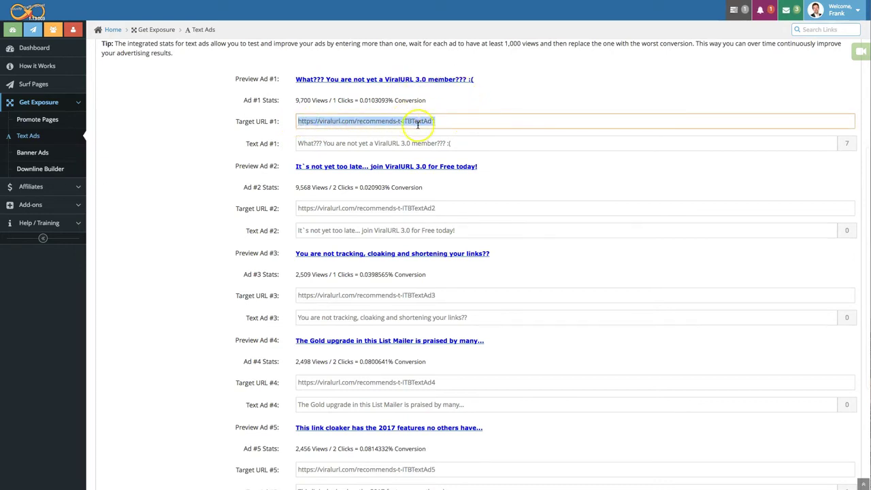
pyautogui.click(300, 144)
pyautogui.moveTo(299, 143); pyautogui.dragTo(501, 147)
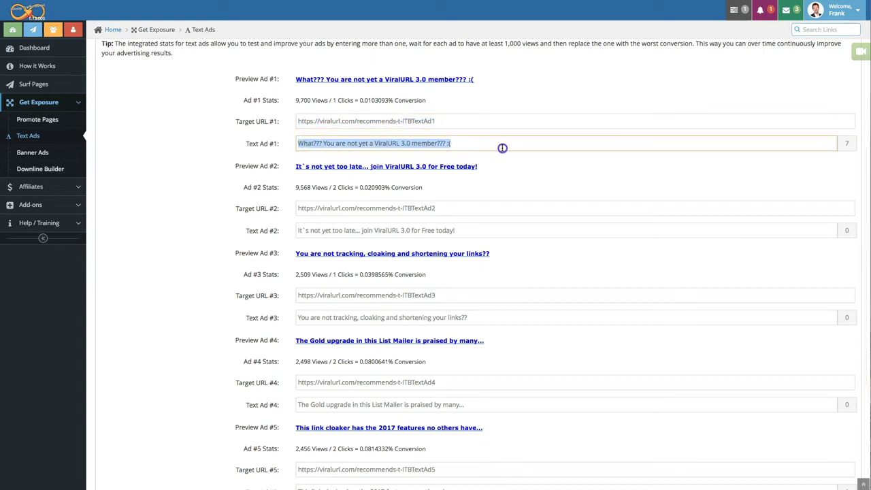
pyautogui.scroll(-5, 511, 266)
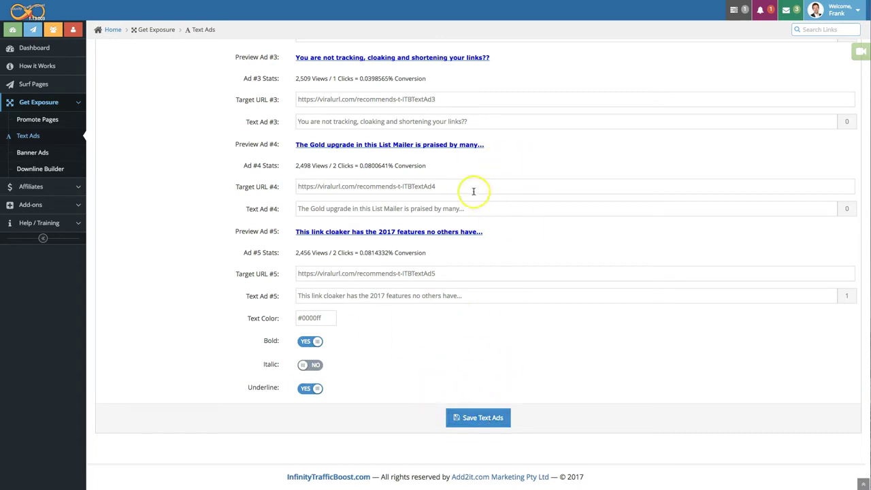
# - Delete Target URL #5 and Text Ad #5, then save the text ads
pyautogui.click(407, 272)
pyautogui.tripleClick(407, 272)
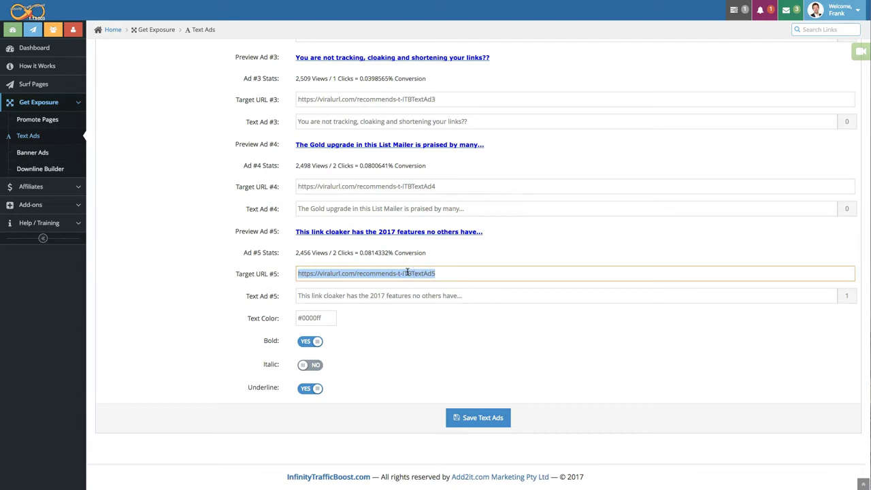
pyautogui.press('BackSpace')
pyautogui.tripleClick(398, 294)
pyautogui.press('BackSpace')
pyautogui.click(491, 427)
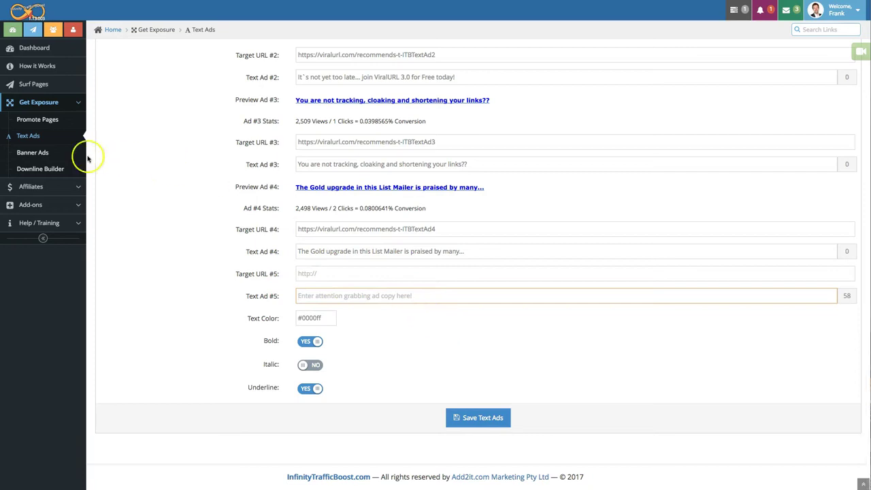
# - Go to Banner Ads and inspect banner ad #1's target URL and image URL
pyautogui.click(31, 153)
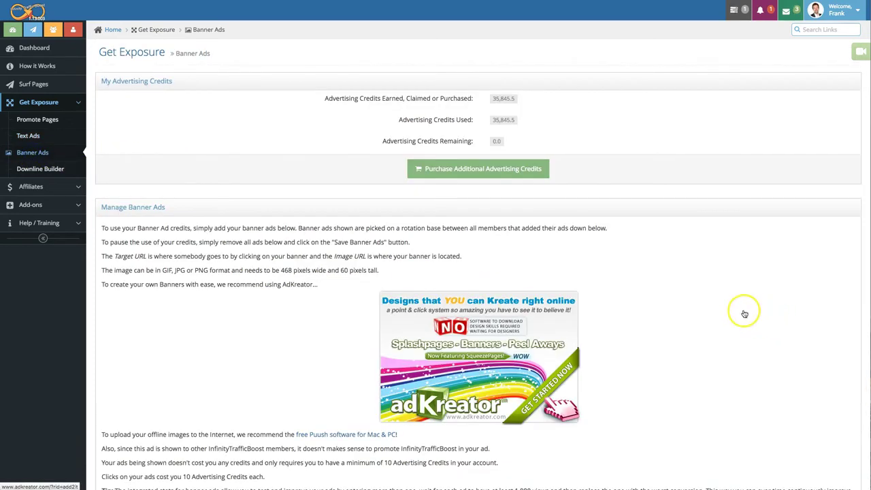
pyautogui.scroll(-5, 709, 307)
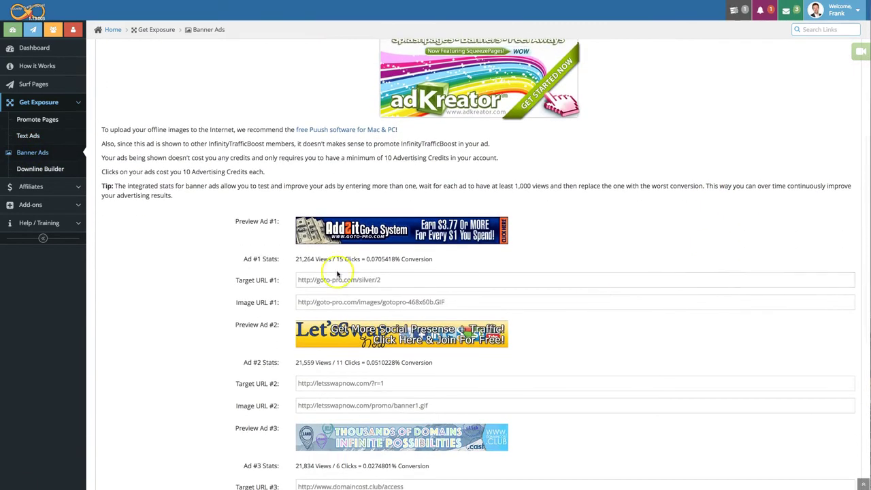
pyautogui.click(316, 281)
pyautogui.moveTo(298, 281); pyautogui.dragTo(398, 283)
pyautogui.click(398, 283)
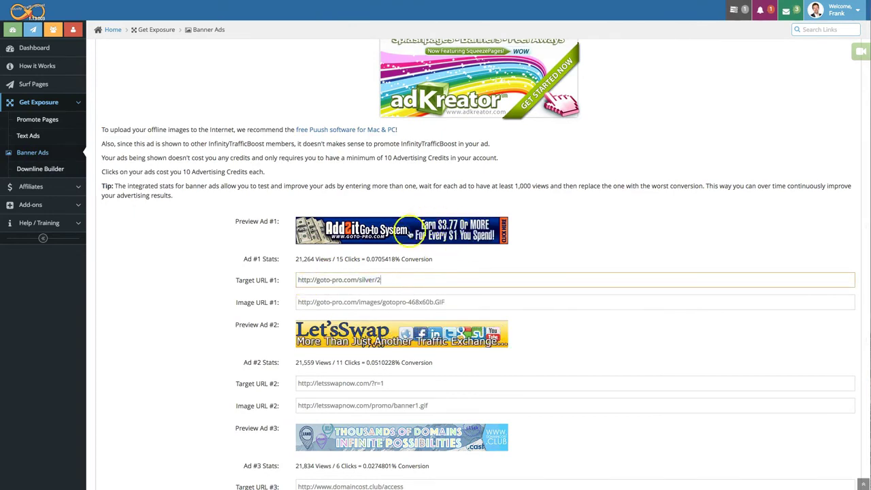
pyautogui.click(298, 302)
pyautogui.moveTo(298, 302); pyautogui.dragTo(467, 302)
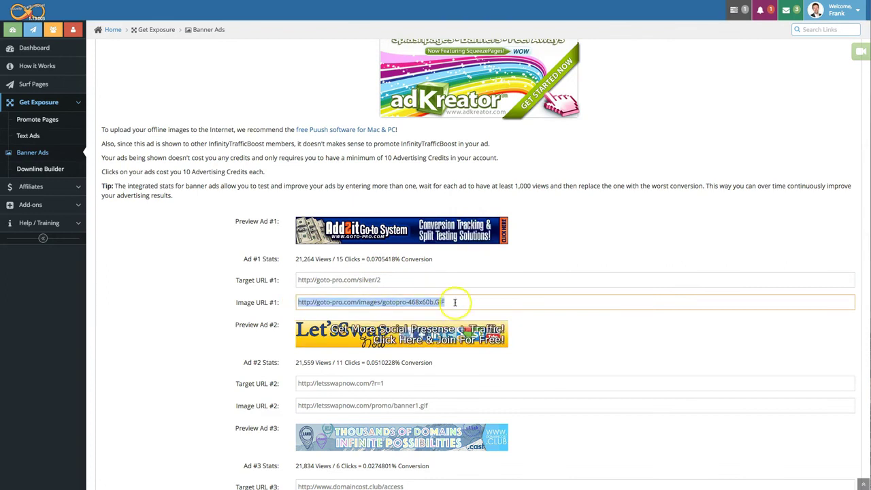
pyautogui.click(454, 302)
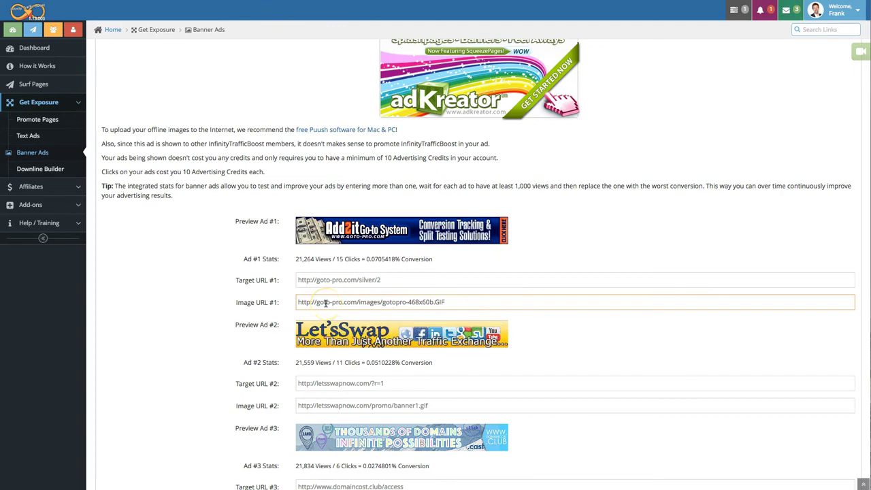
# - Delete Target URL #5 and Image URL #5 with Ctrl+A, then save the banner ads
pyautogui.scroll(2, 380, 202)
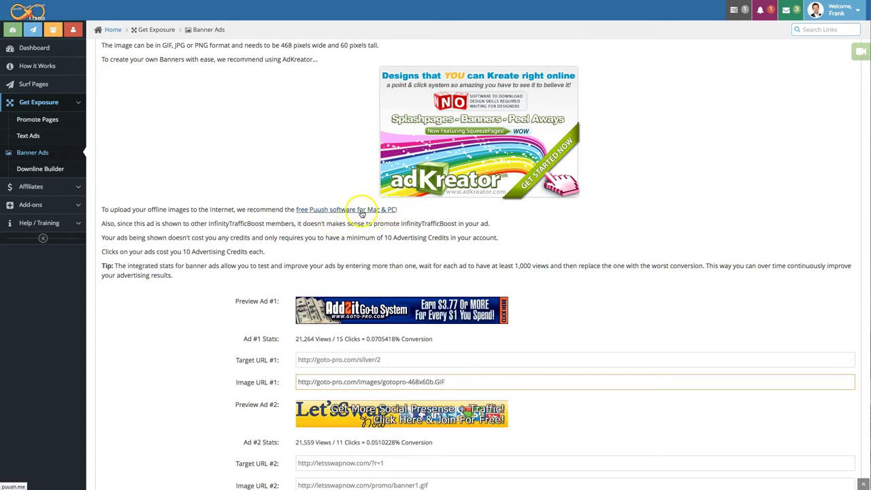
pyautogui.scroll(-3, 604, 336)
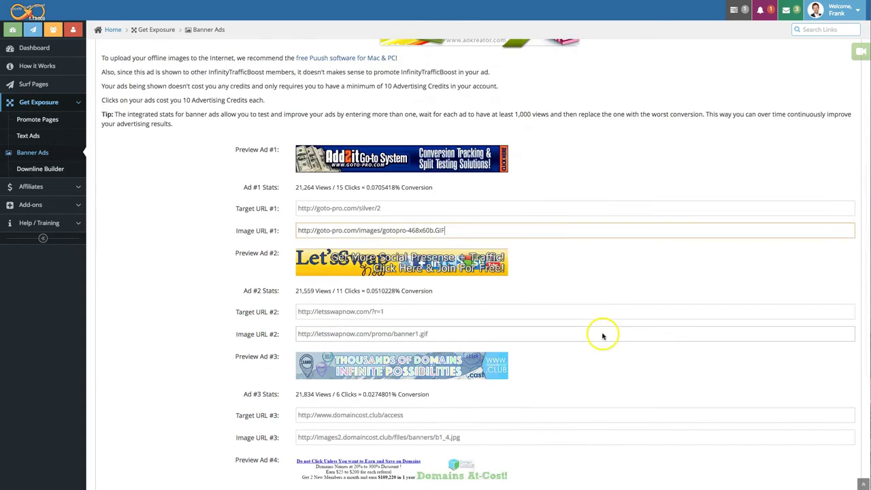
pyautogui.scroll(-3, 603, 336)
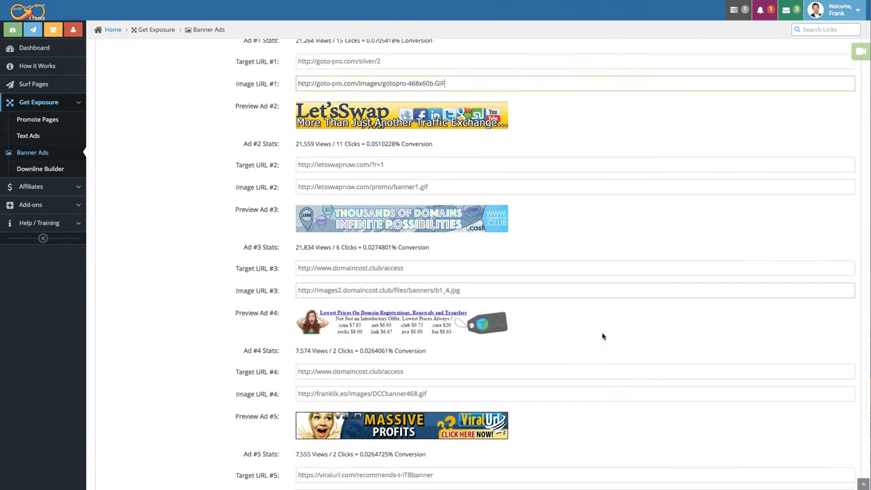
pyautogui.scroll(-1, 602, 336)
pyautogui.doubleClick(366, 367)
pyautogui.hotkey('ctrl', 'a')
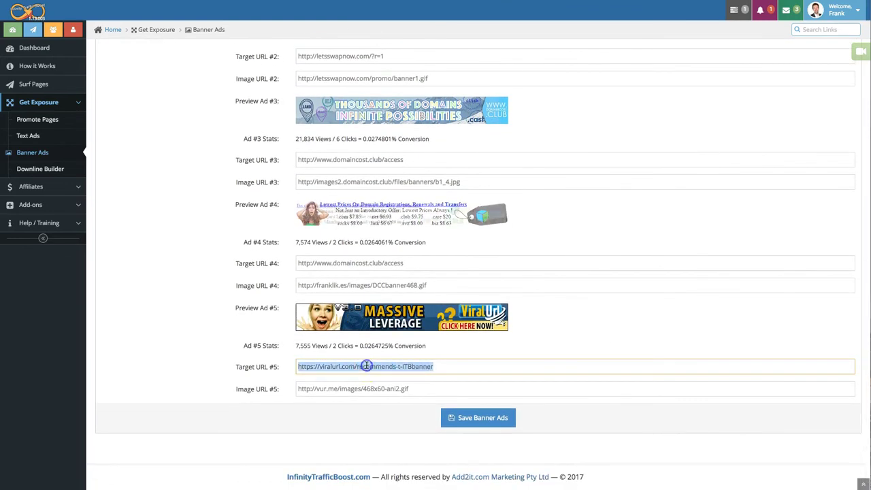
pyautogui.press('BackSpace')
pyautogui.click(358, 390)
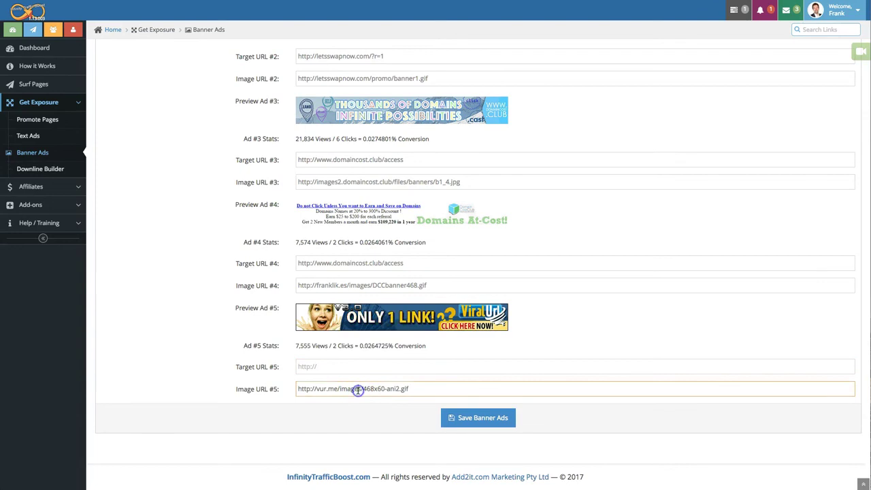
pyautogui.hotkey('ctrl', 'a')
pyautogui.press('BackSpace')
pyautogui.click(451, 418)
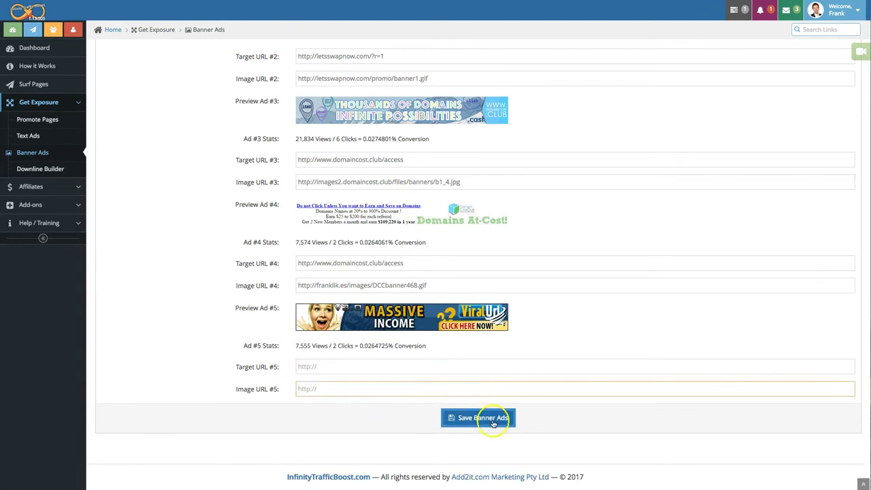